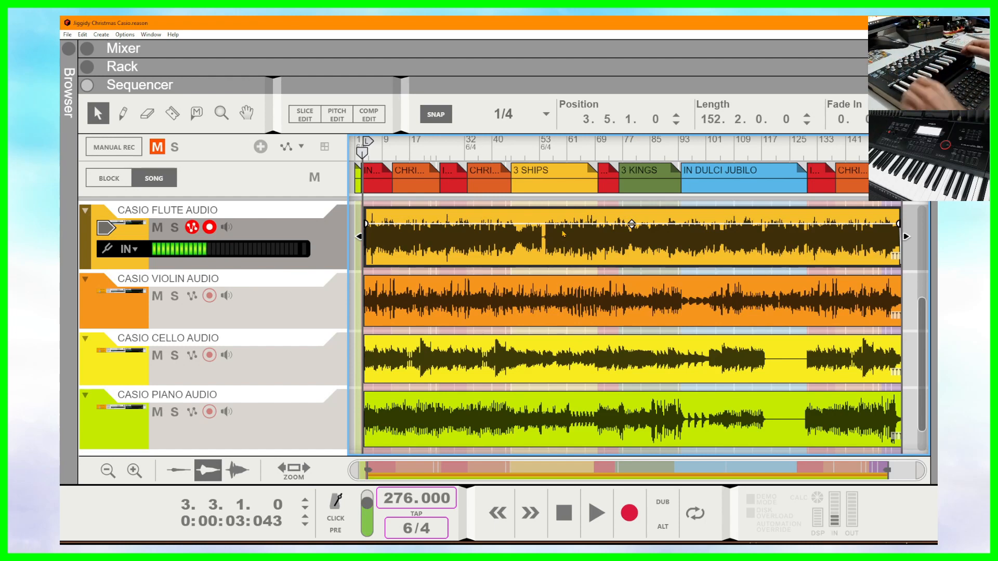
Inspect the cello and piano audio clips and the send effects assigned to the Casio channels in the mixer
click(566, 358)
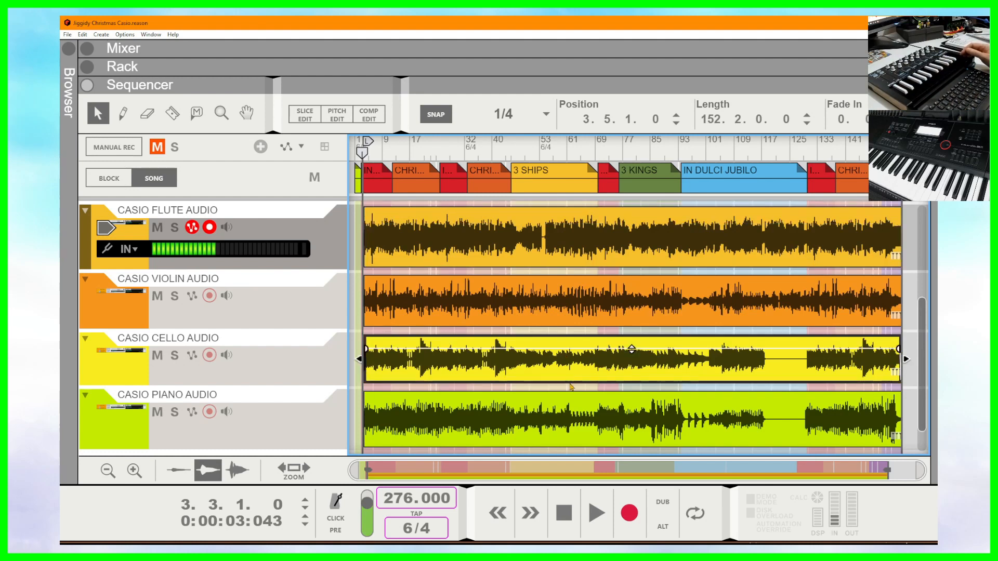
click(590, 415)
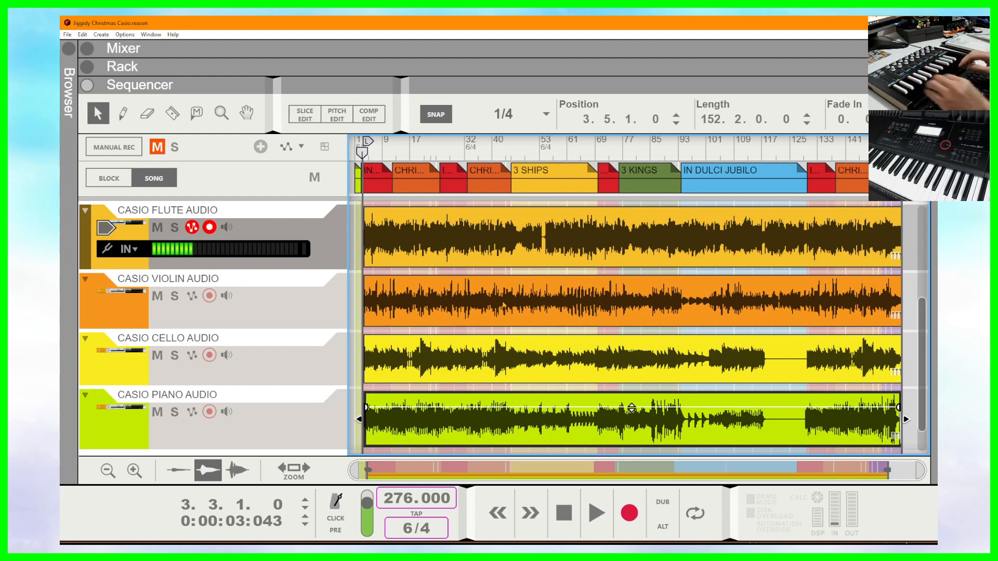
key(F5)
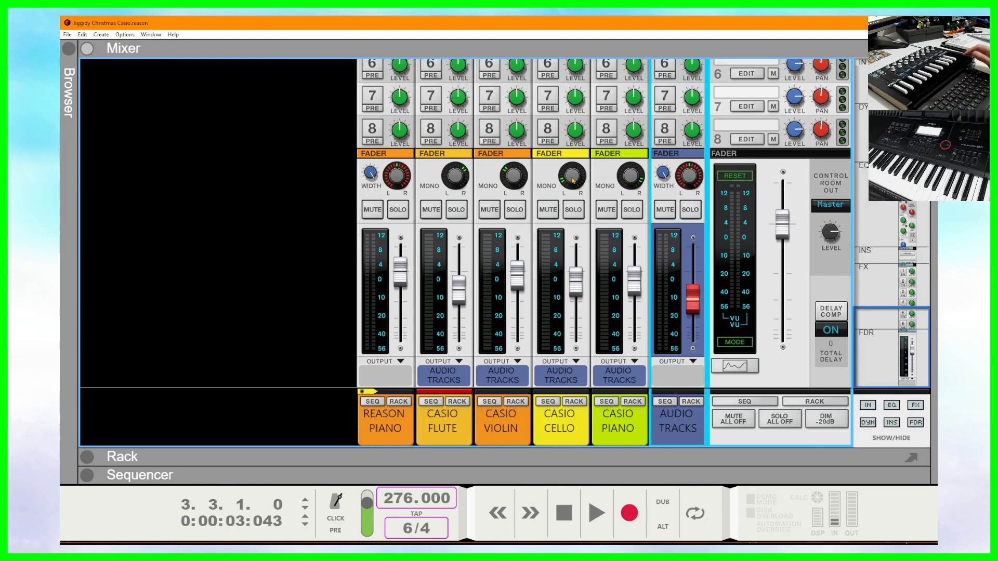
click(875, 284)
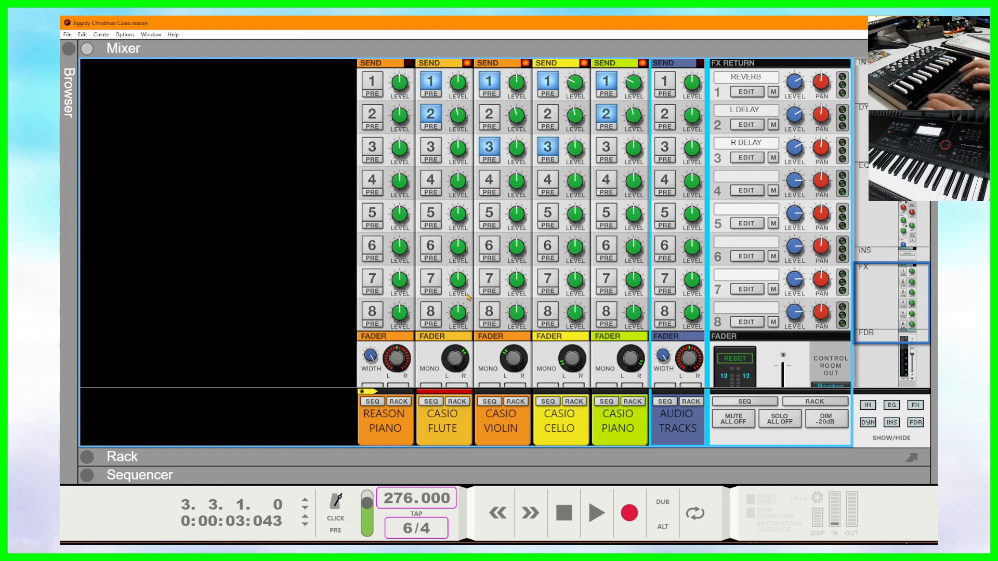
Play the song in the sequencer from bar 3 to about bar 19, and stop playback
key(F7)
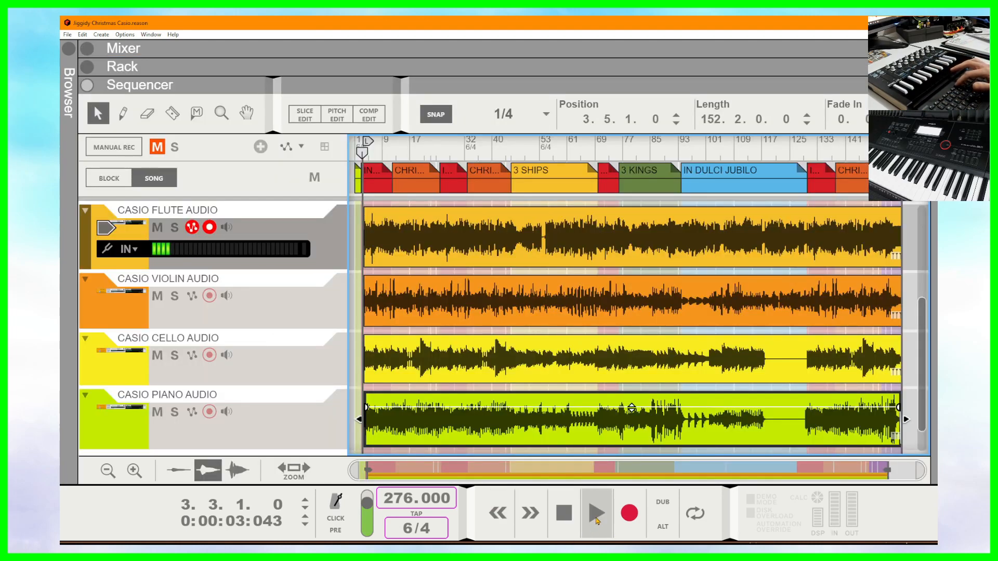
click(597, 522)
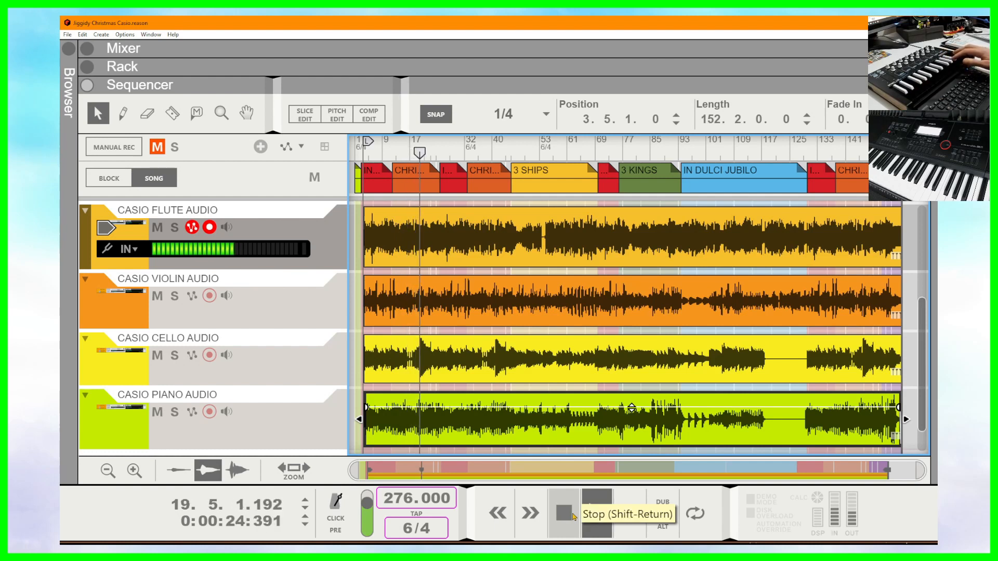
click(574, 516)
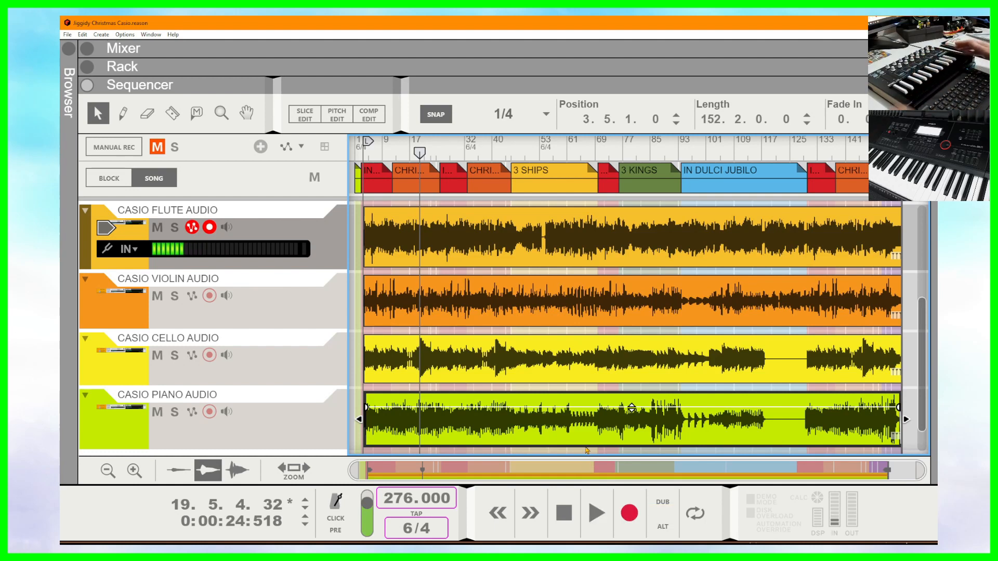
Examine the mixer's effect sends, dynamics, EQ and fader sections for the Casio audio channels
click(88, 49)
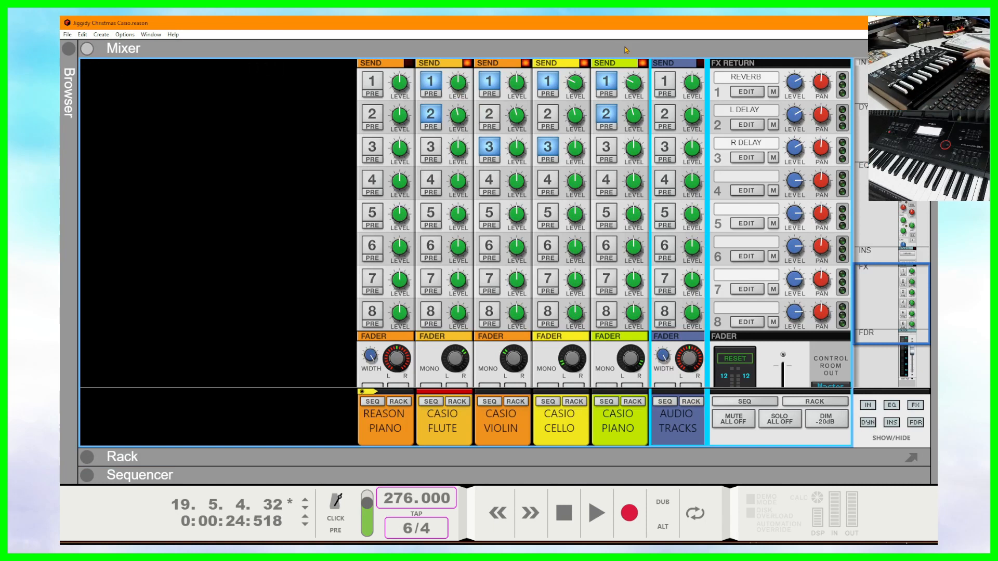
drag(884, 284, 883, 279)
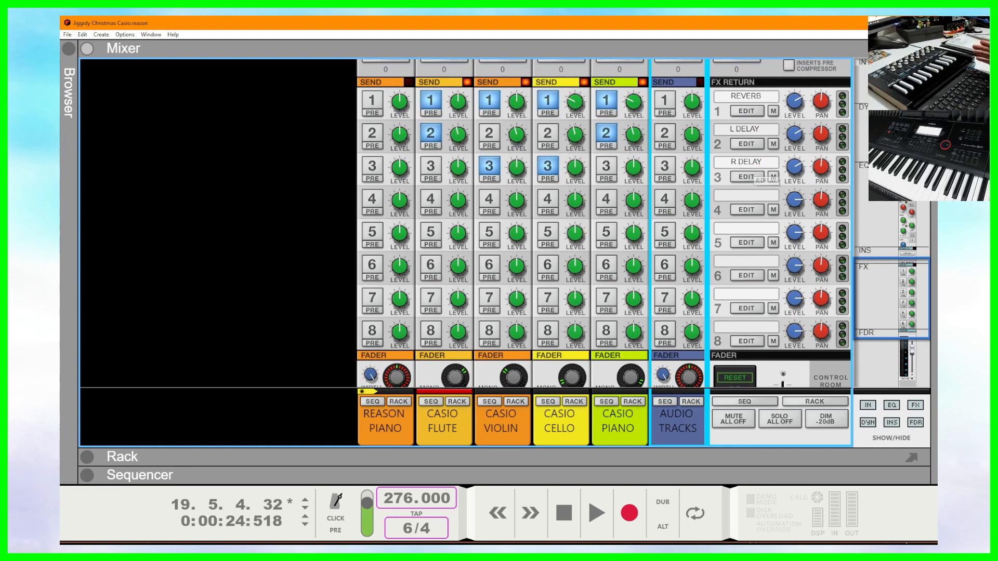
scroll(603, 223, up, 5)
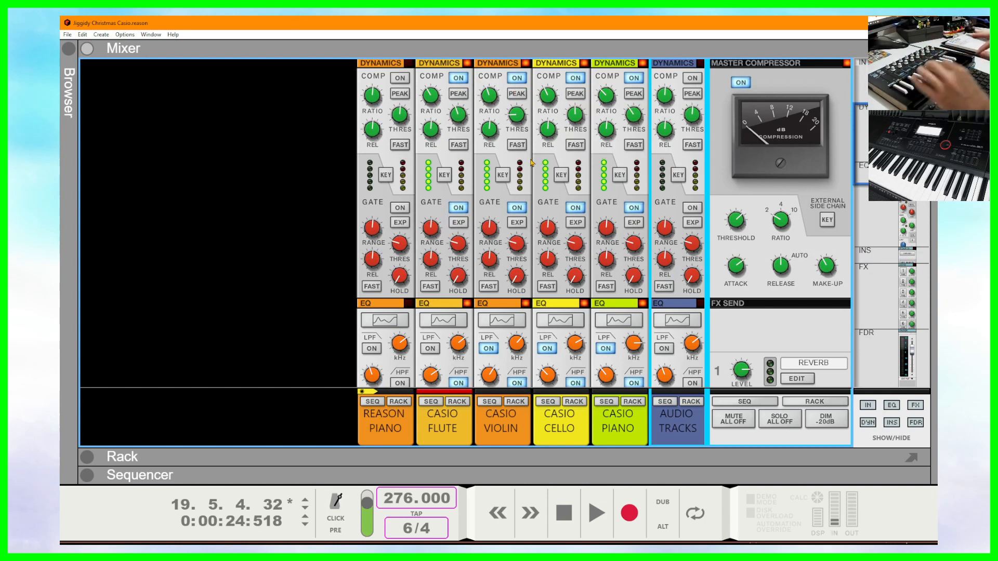
click(879, 213)
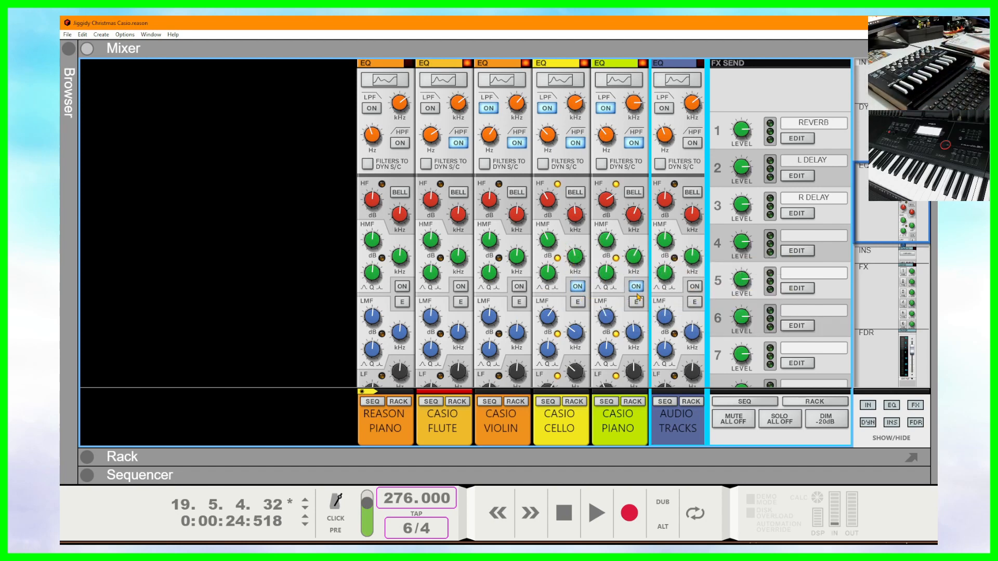
drag(872, 227, 867, 375)
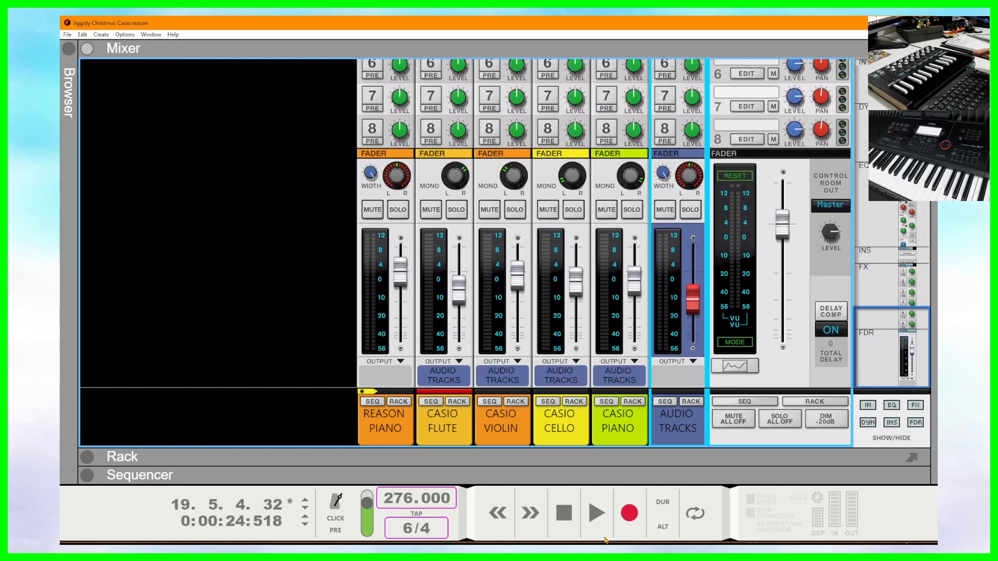
Return the song position to bar 3 and unmute the CASIO 1 FLUTE, 2 VIOLIN, 3 CELLO and 4 PNO tracks in the sequencer
click(572, 520)
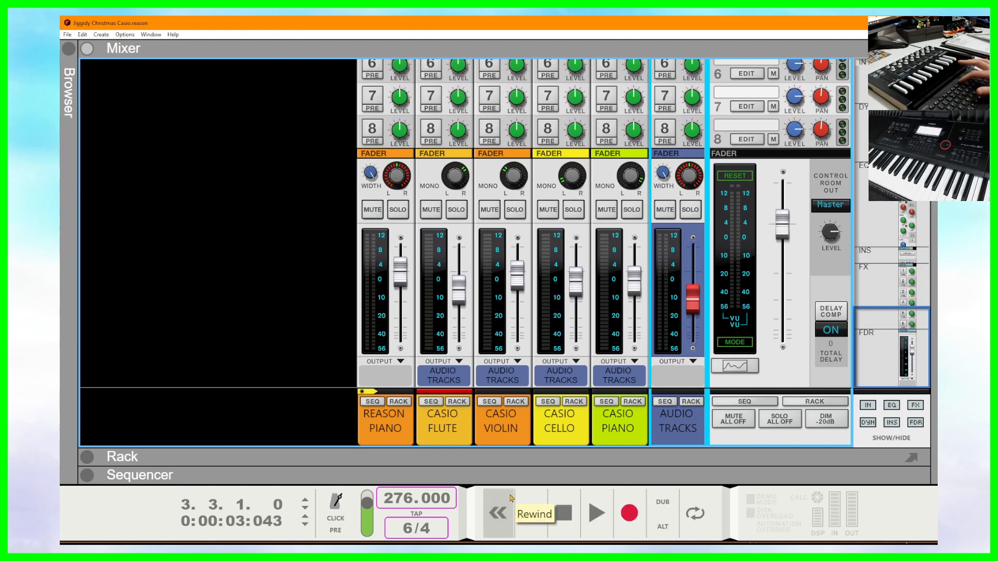
key(F7)
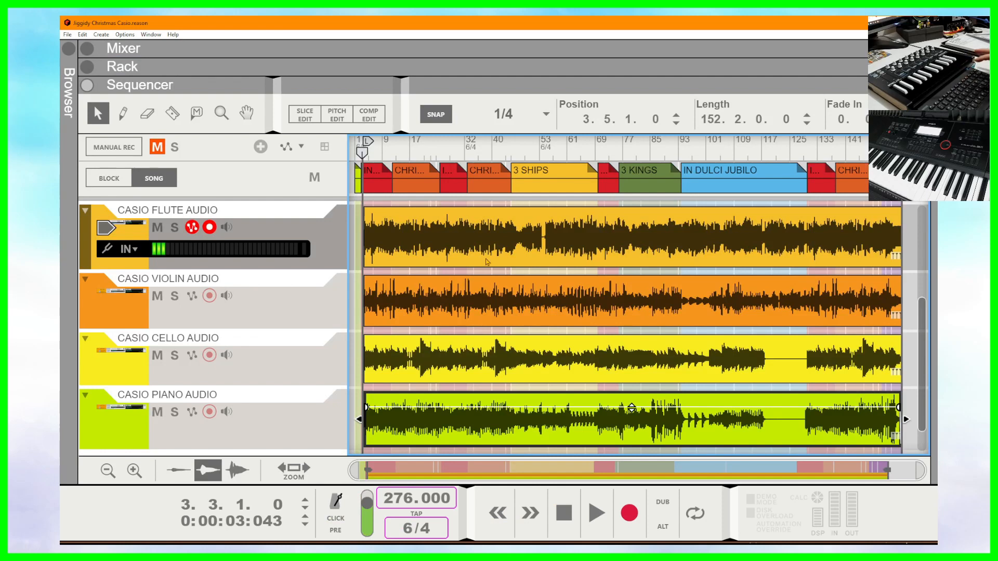
scroll(903, 255, up, 5)
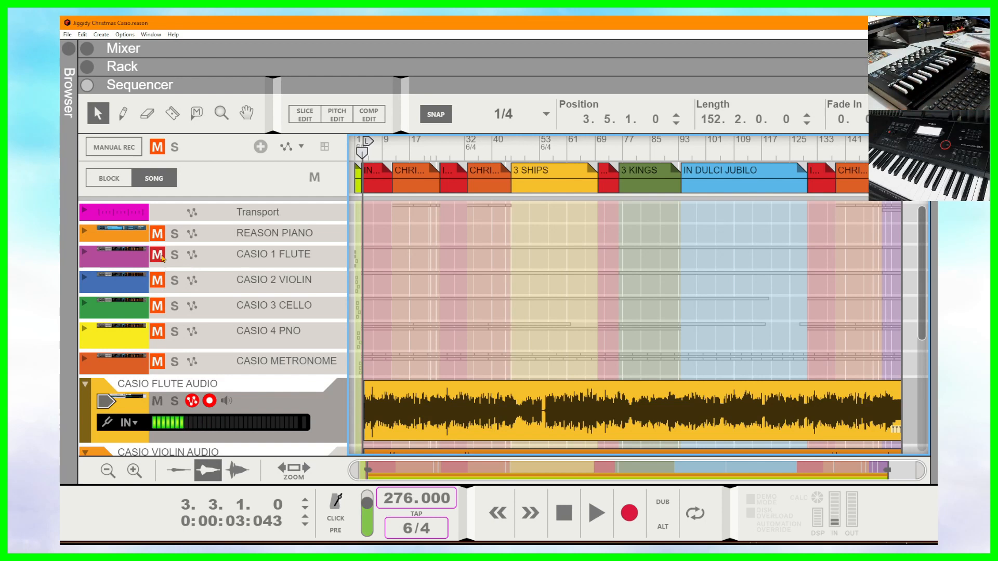
click(163, 258)
click(157, 281)
click(157, 306)
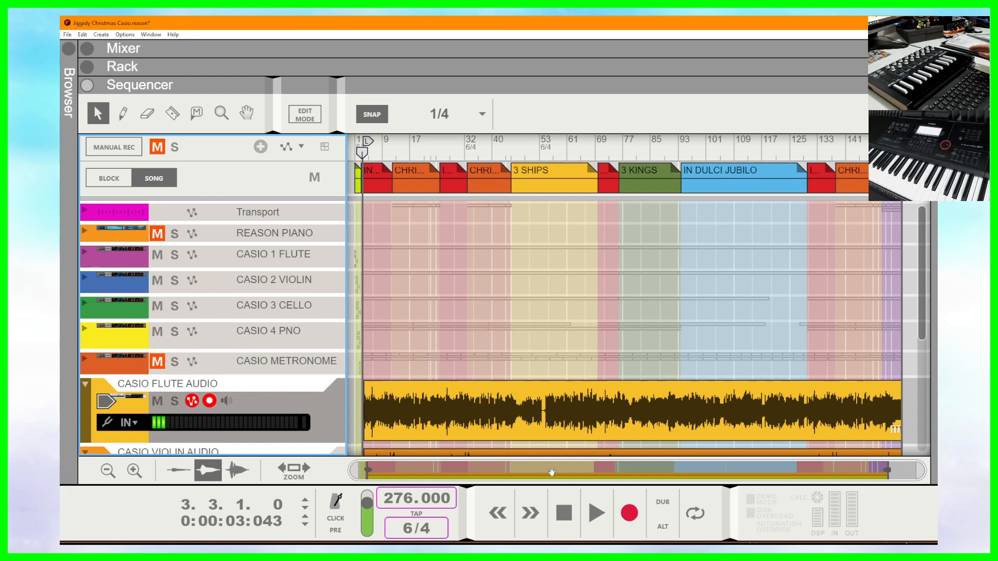
Play the song with the unmuted Casio tracks to about bar 15, stop, and look over the track list
click(596, 513)
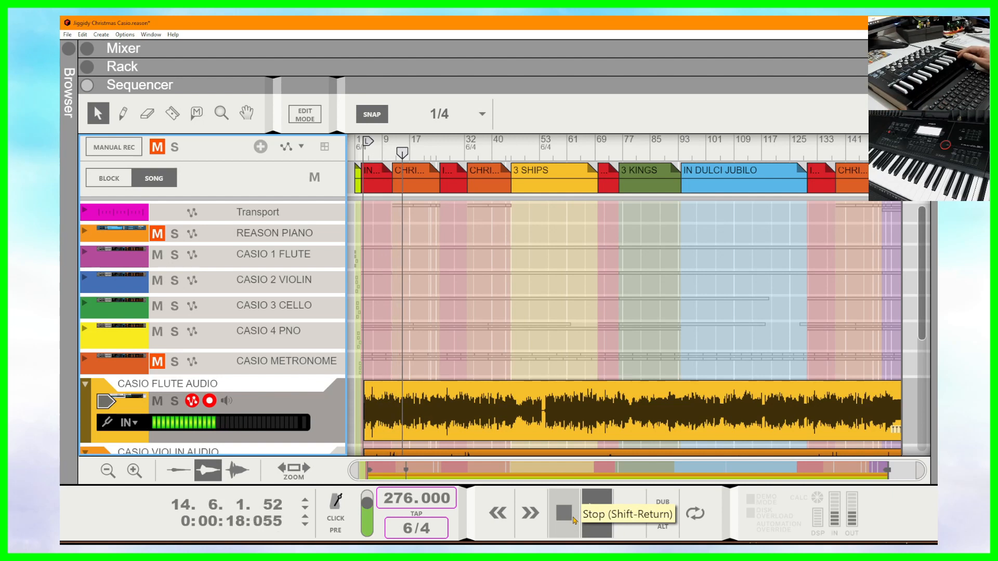
click(574, 520)
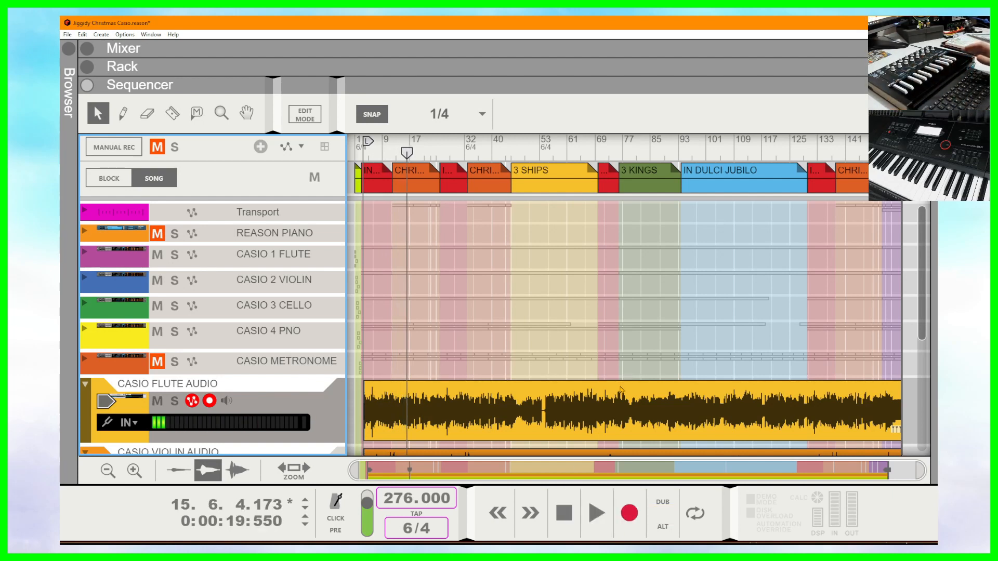
drag(923, 262, 920, 325)
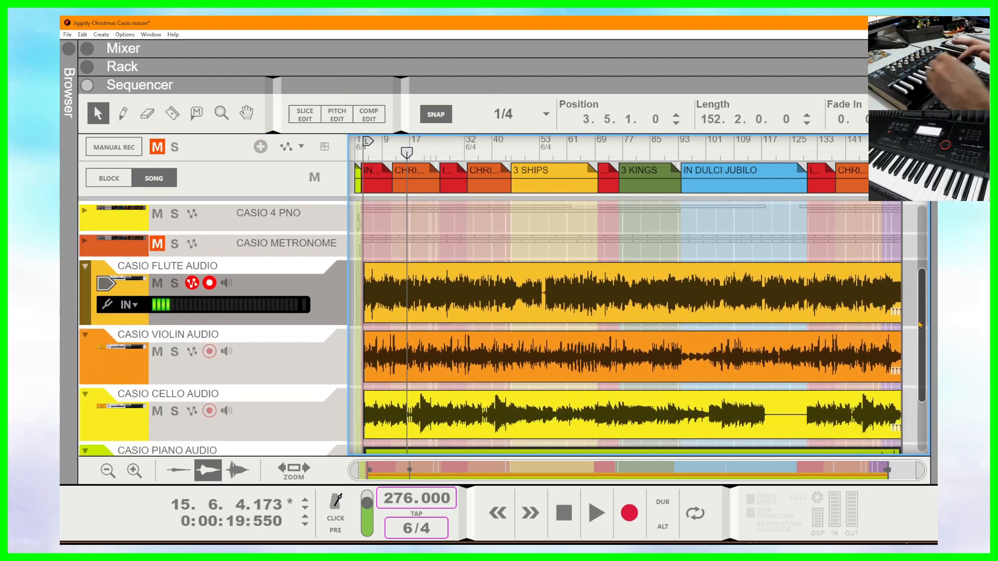
drag(922, 326, 927, 260)
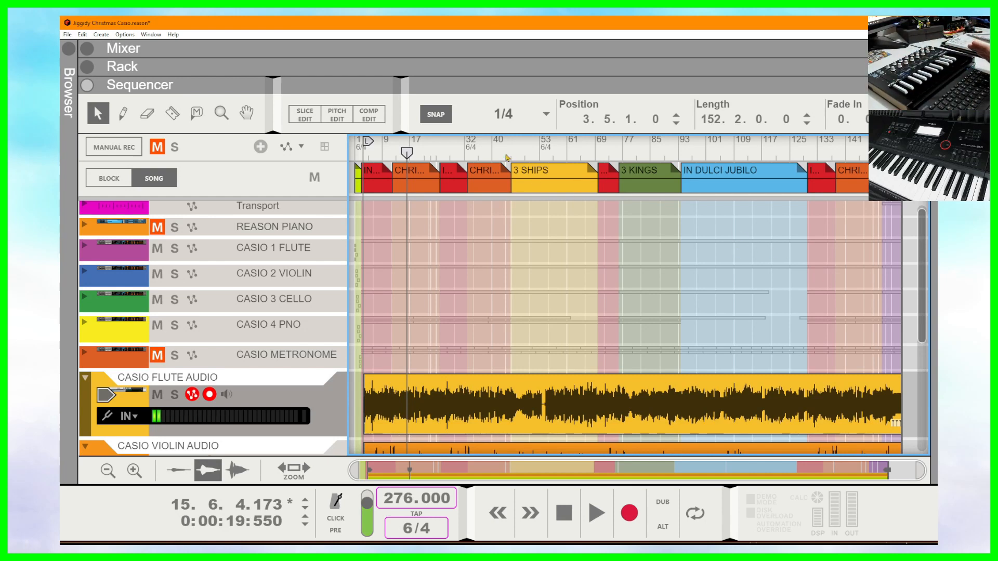
Play the song from bar 73 into the 3 KINGS section while viewing the audio tracks, and stop playback
click(611, 154)
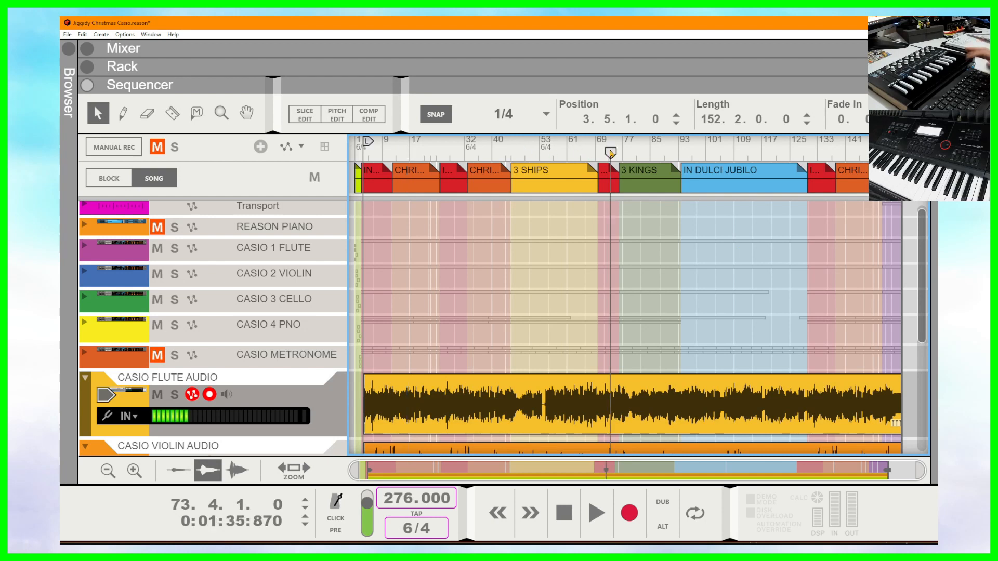
key(space)
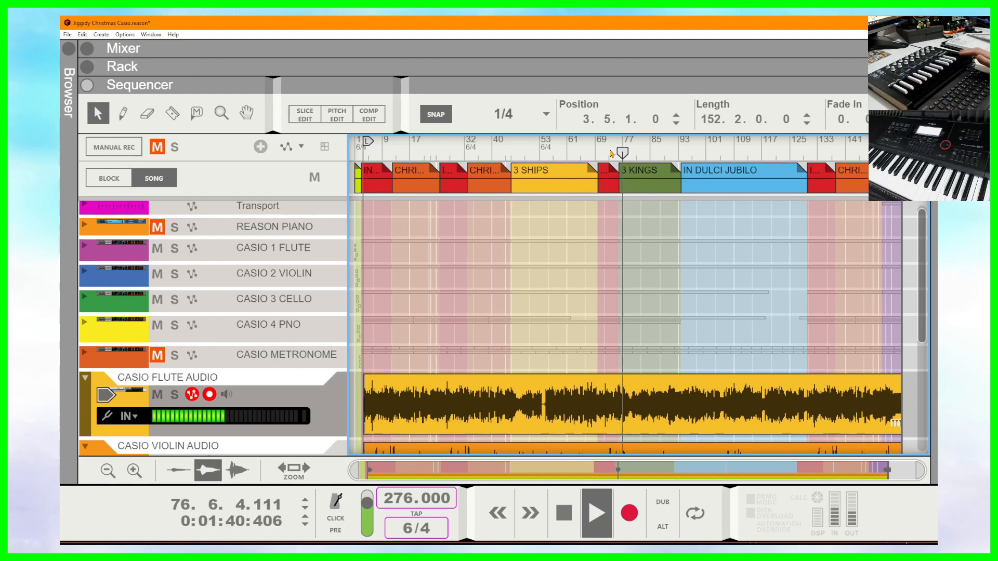
drag(925, 253, 931, 328)
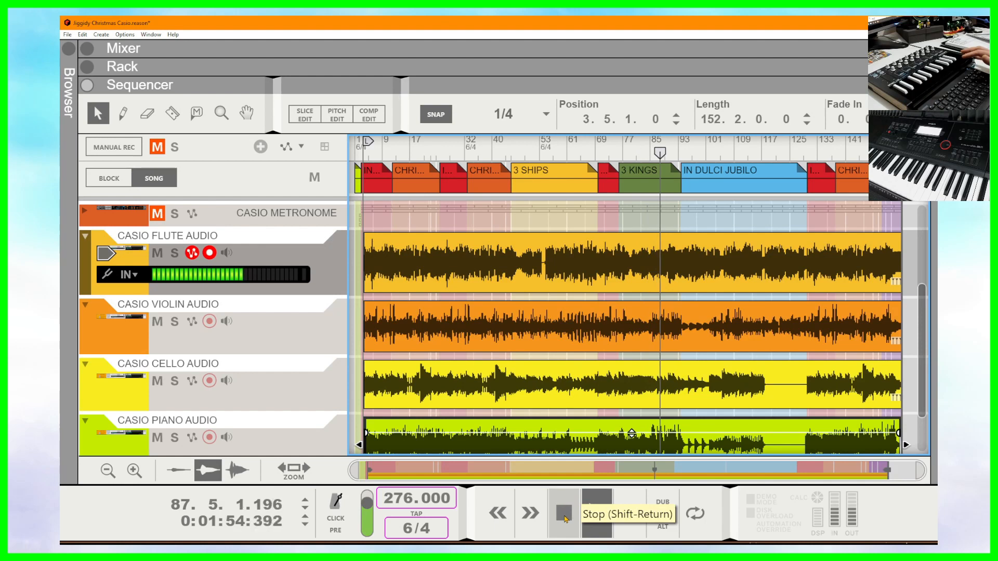
click(565, 514)
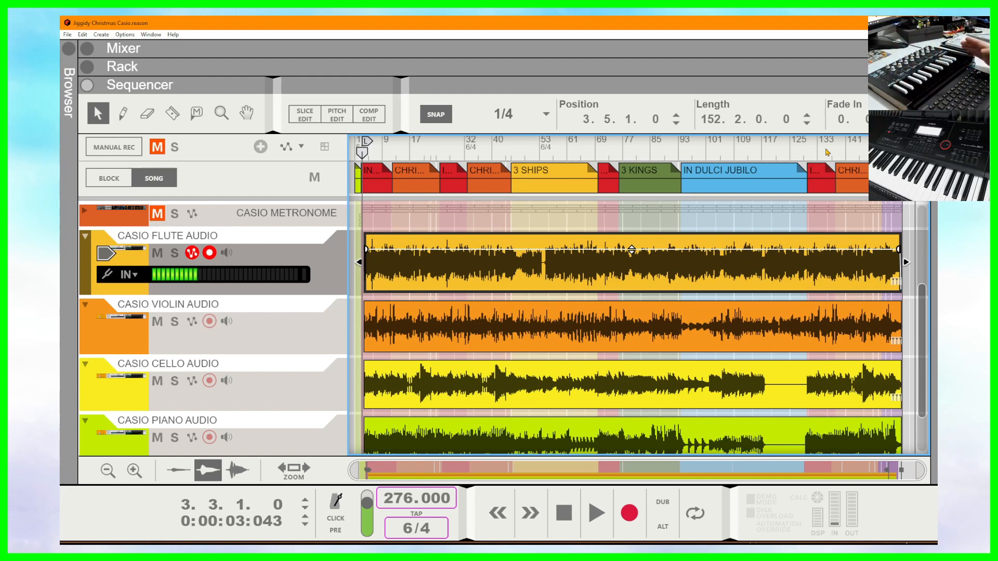
Export the loop as a WAV over the existing Jiggidy Christmas Casio.wav, at 44,100 Hz and 16-bit with dither
click(67, 35)
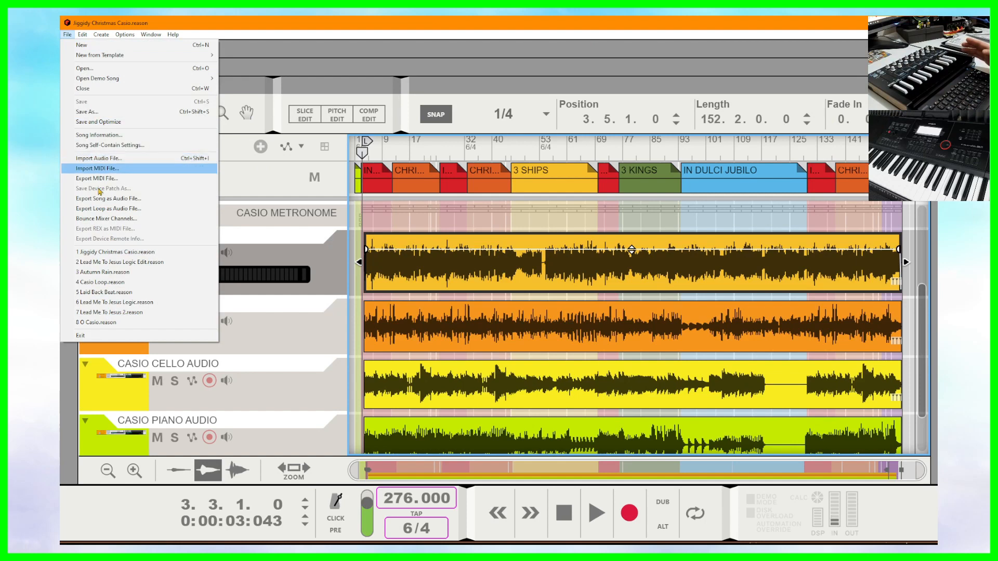
click(110, 208)
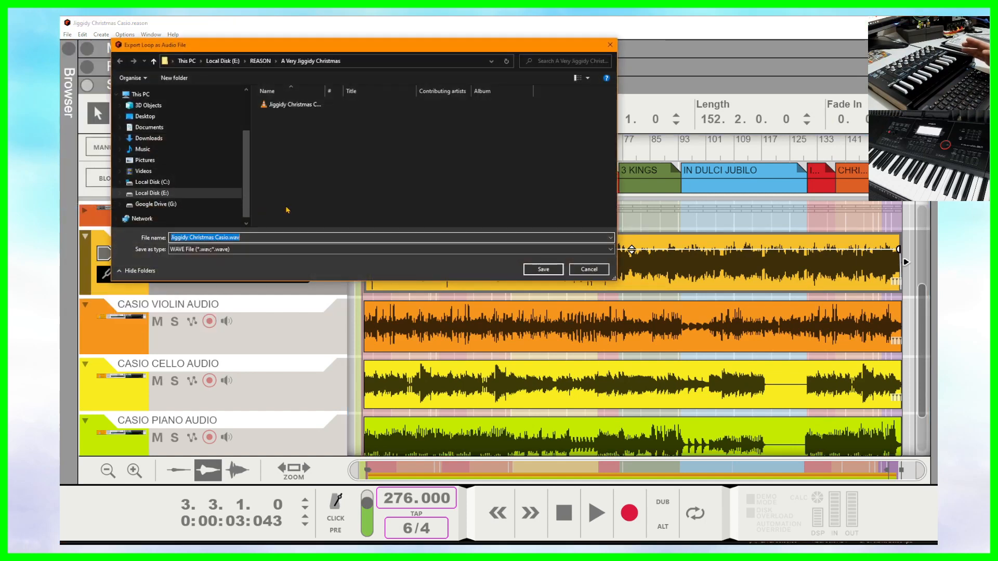
click(292, 106)
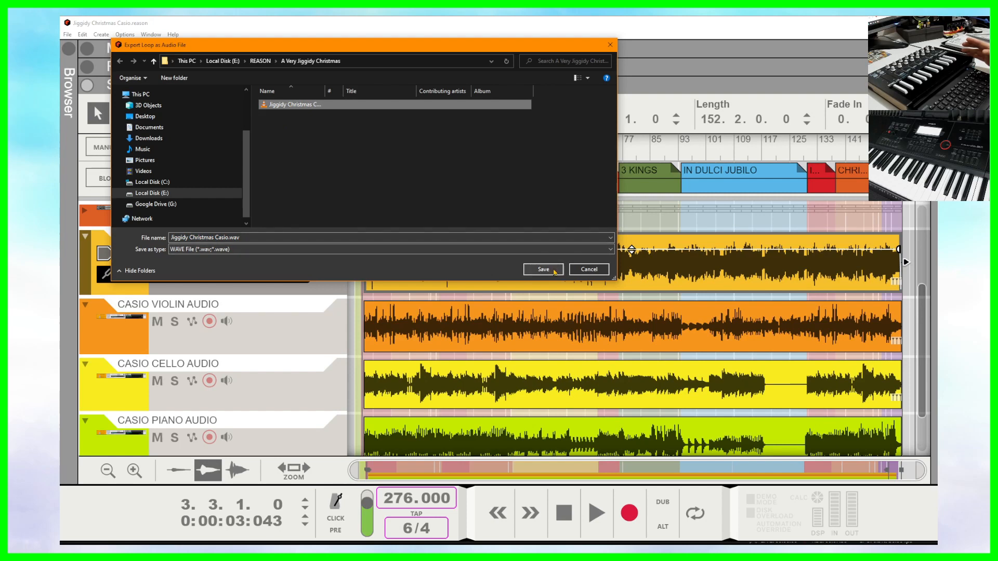
click(555, 271)
click(520, 286)
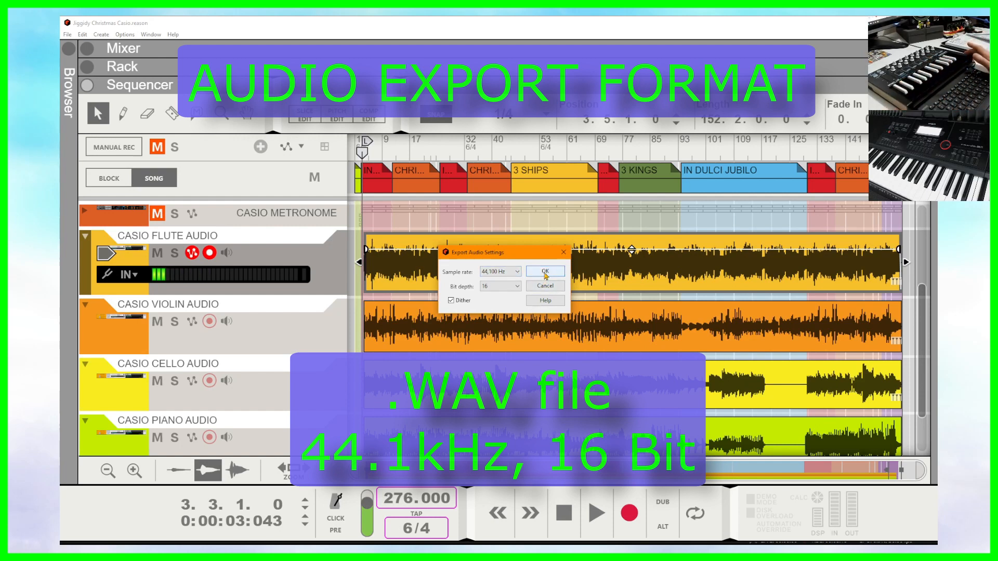
click(546, 274)
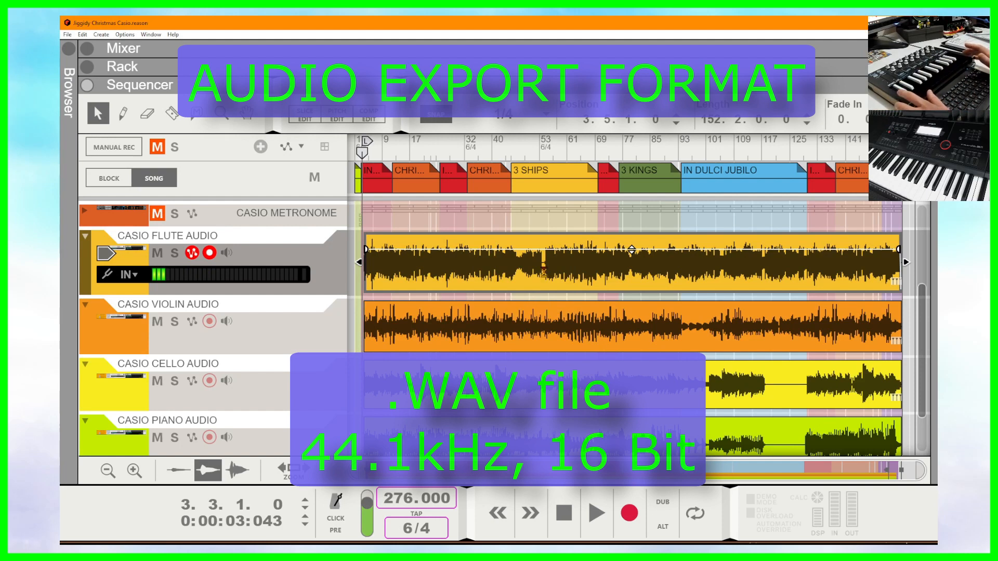